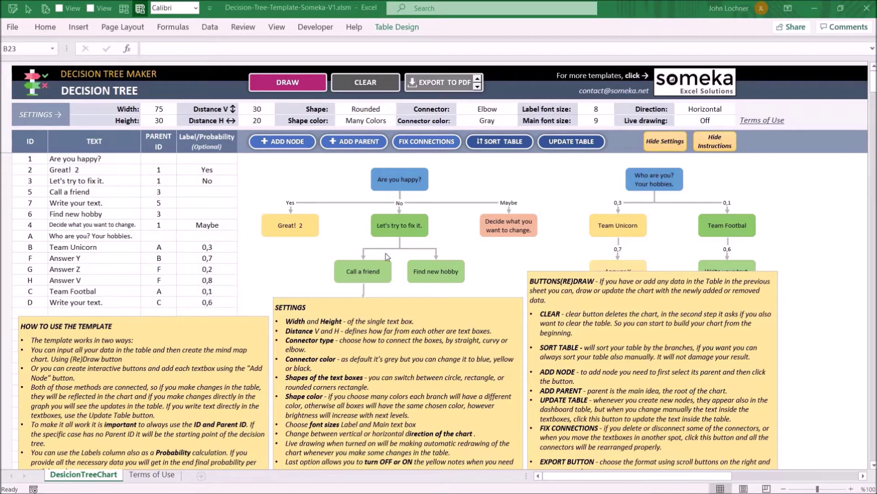
pyautogui.scroll(-2, 351, 304)
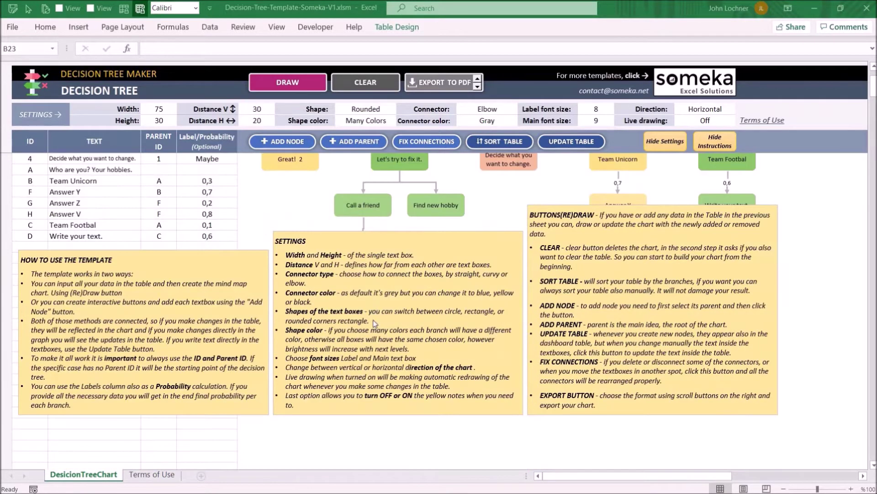
pyautogui.scroll(2, 376, 327)
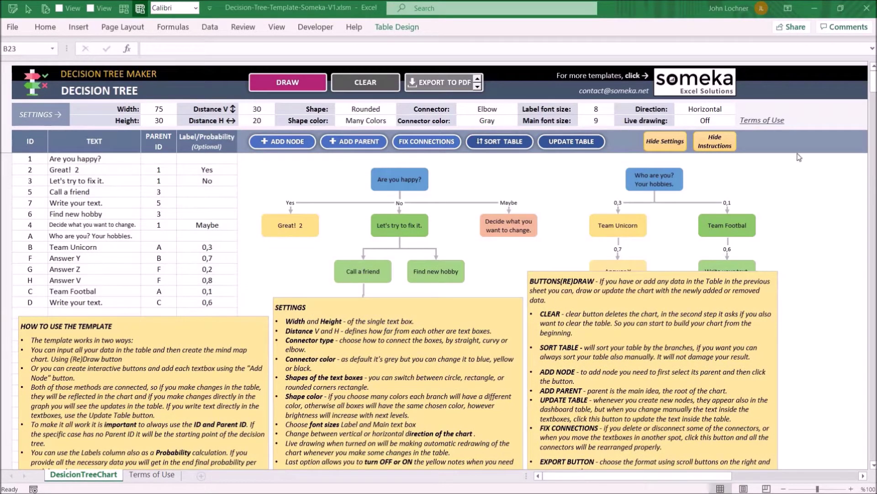
# Hide the instruction notes and add child node 'Write your text2' under 'Write your text.'.
pyautogui.click(718, 144)
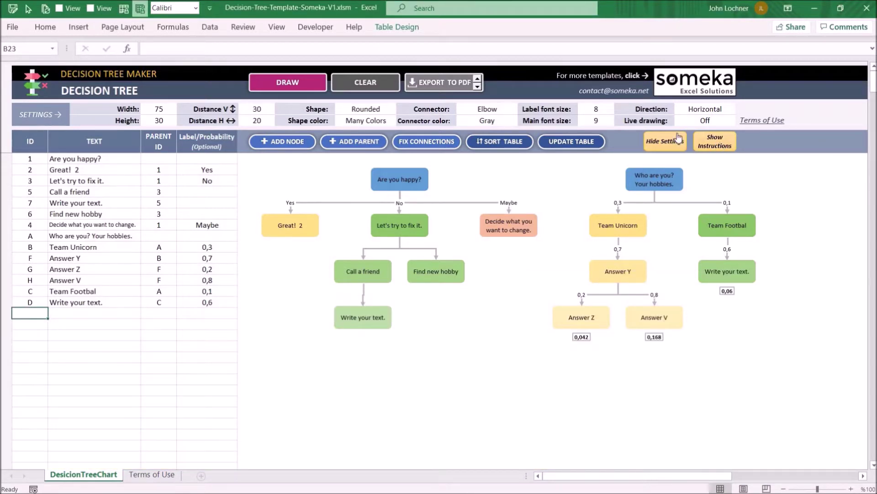
pyautogui.click(387, 324)
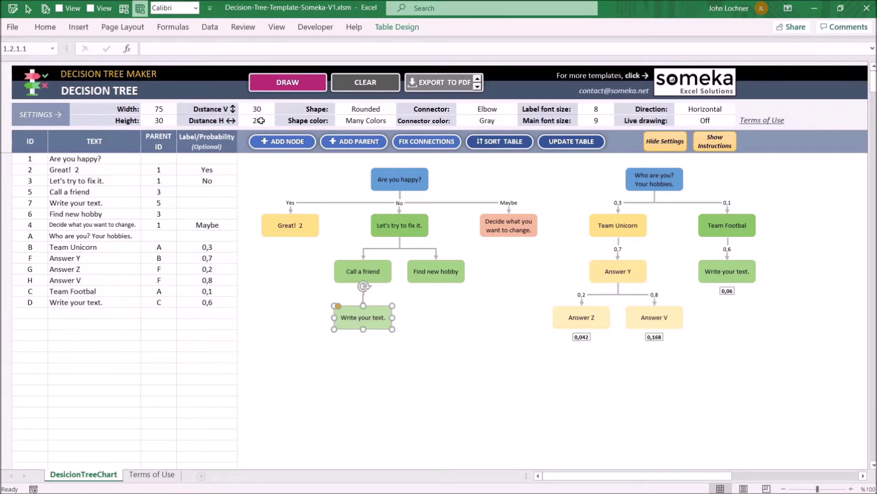
pyautogui.click(294, 141)
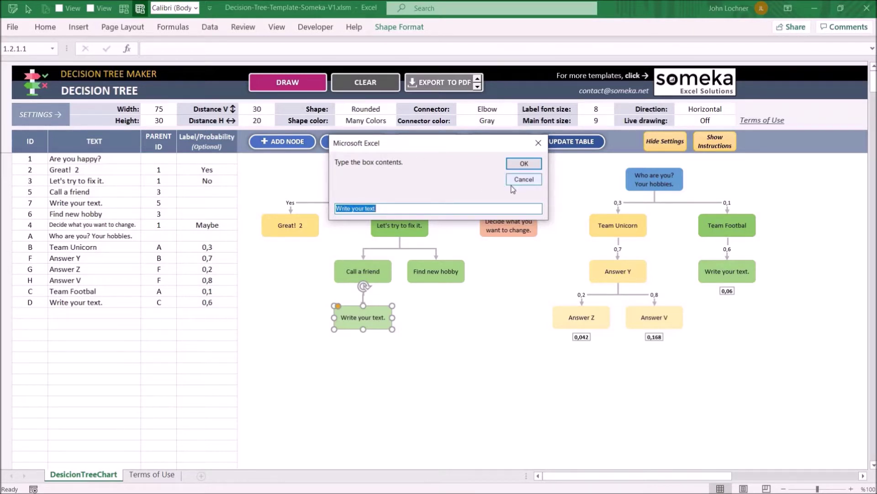
pyautogui.click(394, 207)
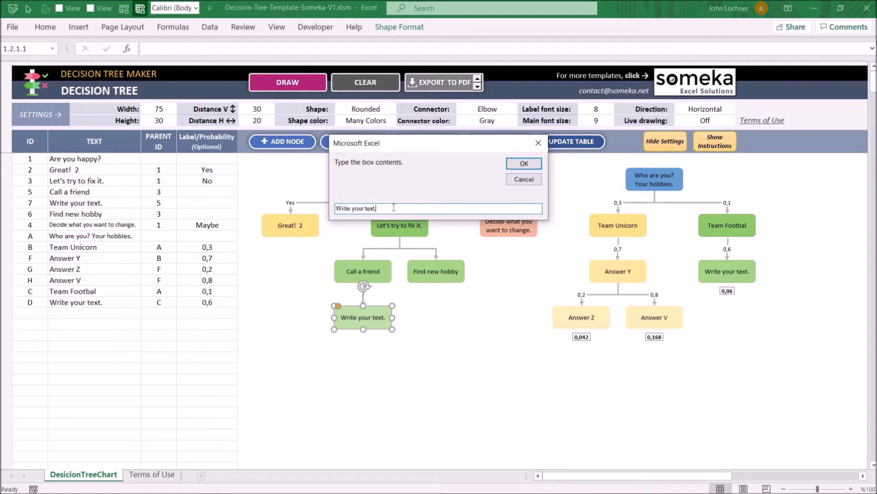
pyautogui.write('2')
pyautogui.press('Return')
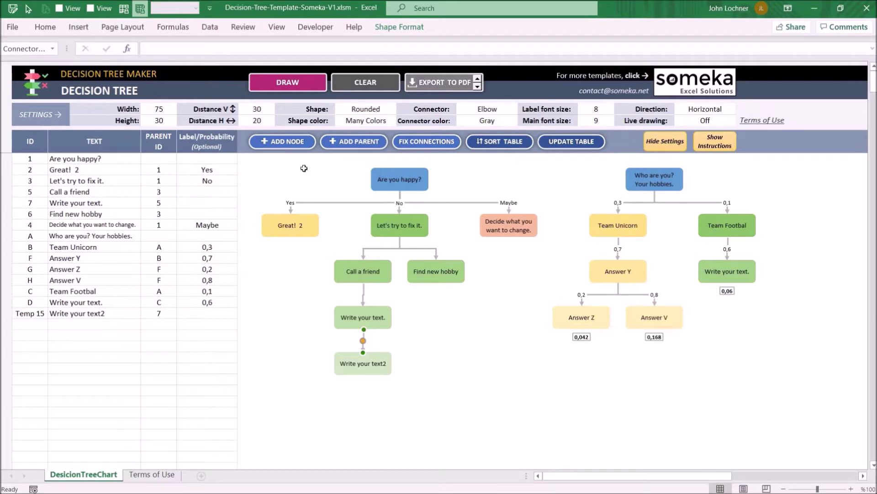
# Add a new root node with the text 'Parent Box'.
pyautogui.click(358, 141)
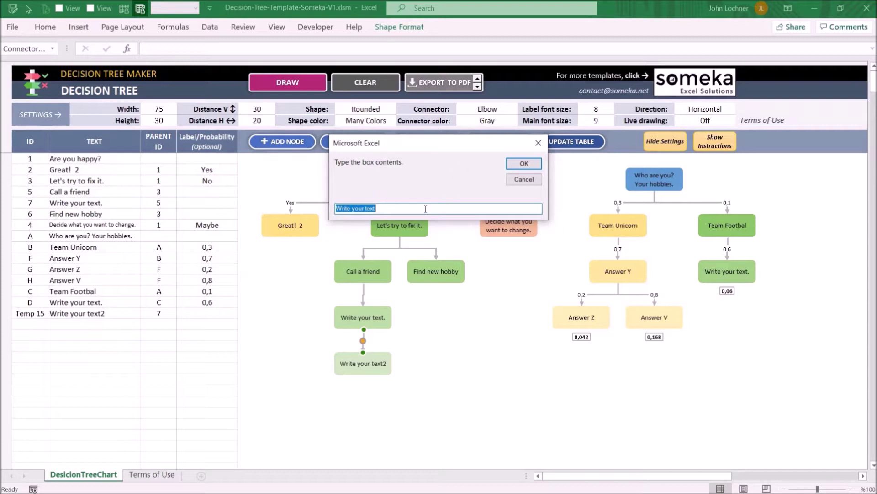
pyautogui.write('P')
pyautogui.write('x')
pyautogui.press('Return')
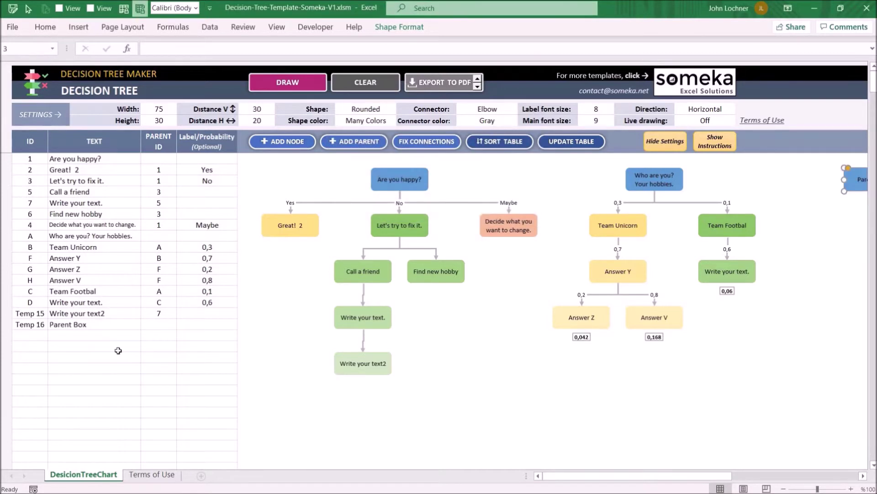
pyautogui.click(114, 324)
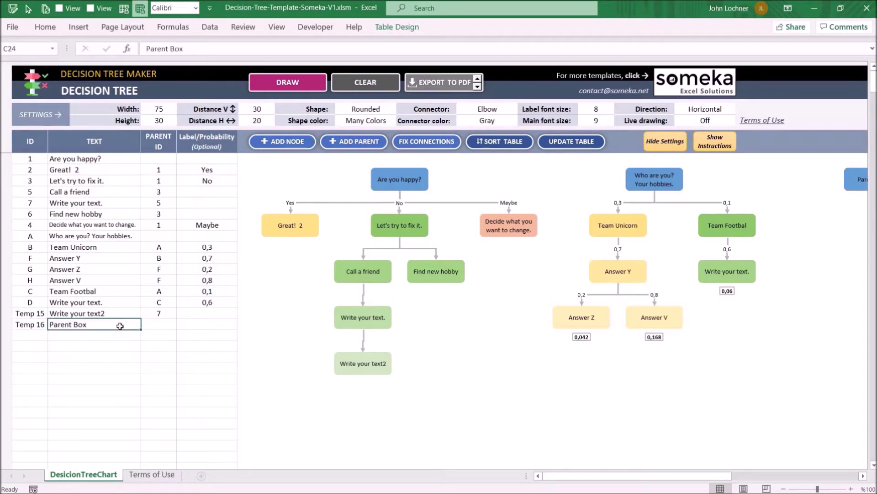
pyautogui.write('Parent Box')
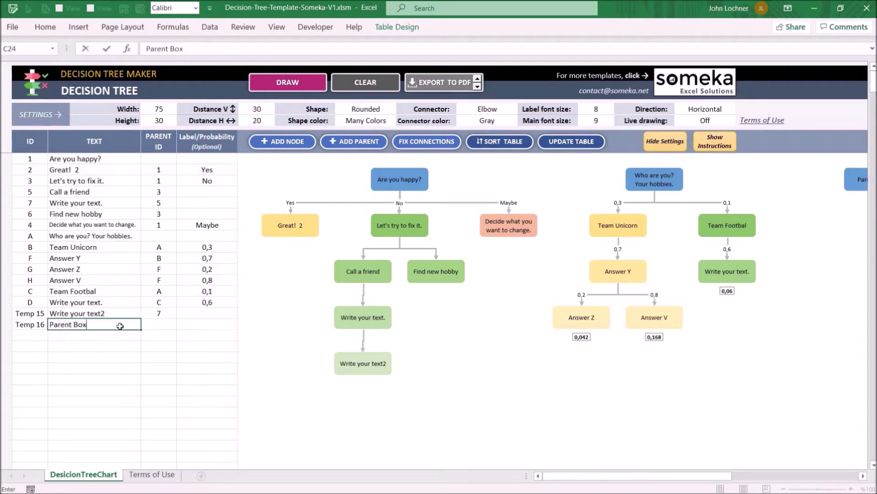
pyautogui.press('Return')
# Set Parent Box's Parent ID to Temp 15.
pyautogui.click(174, 326)
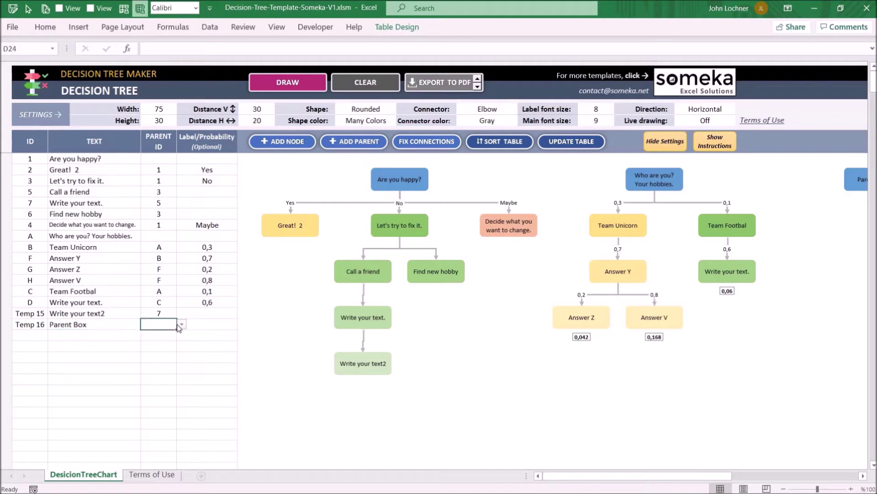
pyautogui.click(181, 325)
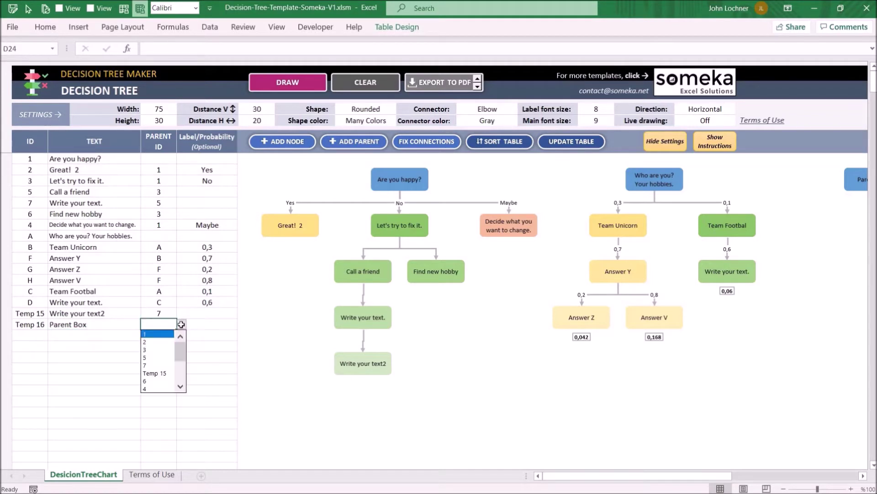
pyautogui.click(168, 372)
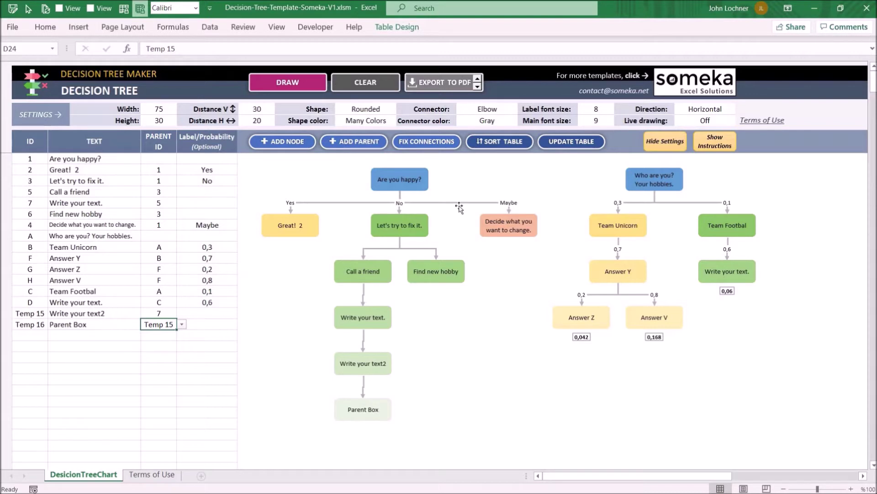
pyautogui.moveTo(464, 203); pyautogui.dragTo(353, 207)
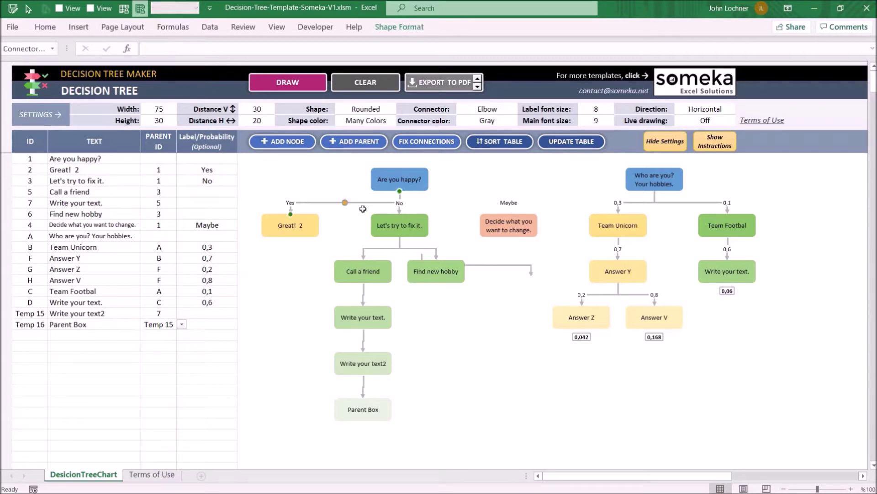
pyautogui.press('Delete')
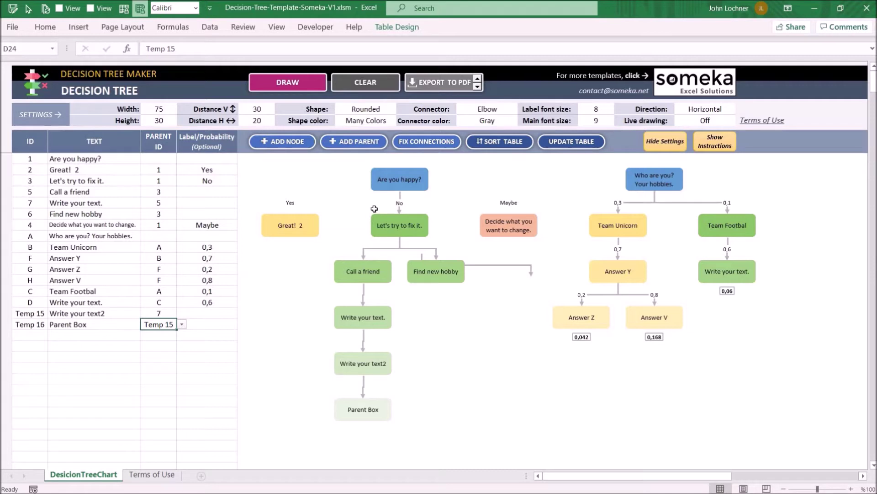
pyautogui.click(301, 207)
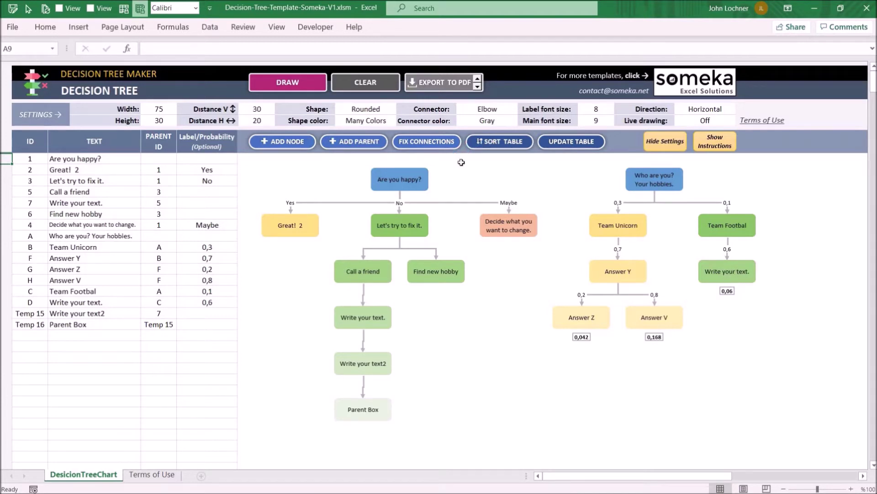
pyautogui.click(499, 141)
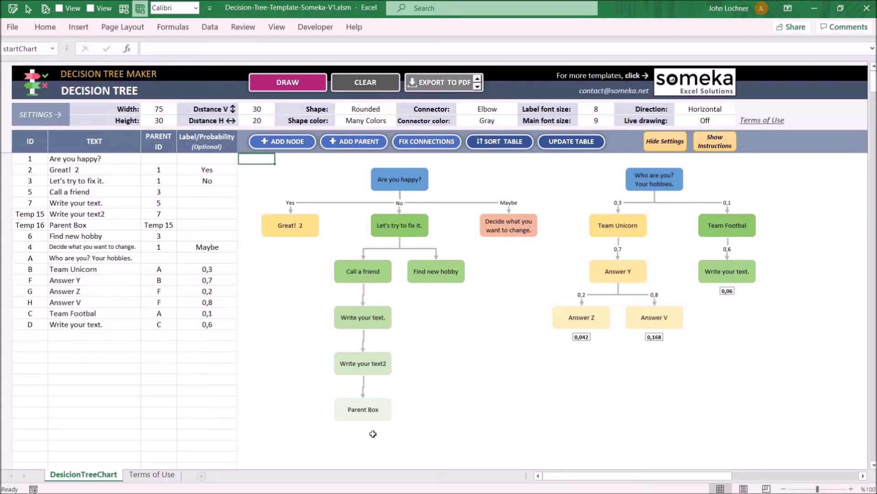
# Rename the Parent Box shape to 'New Parent Box', update the table, then clear the chart.
pyautogui.click(379, 410)
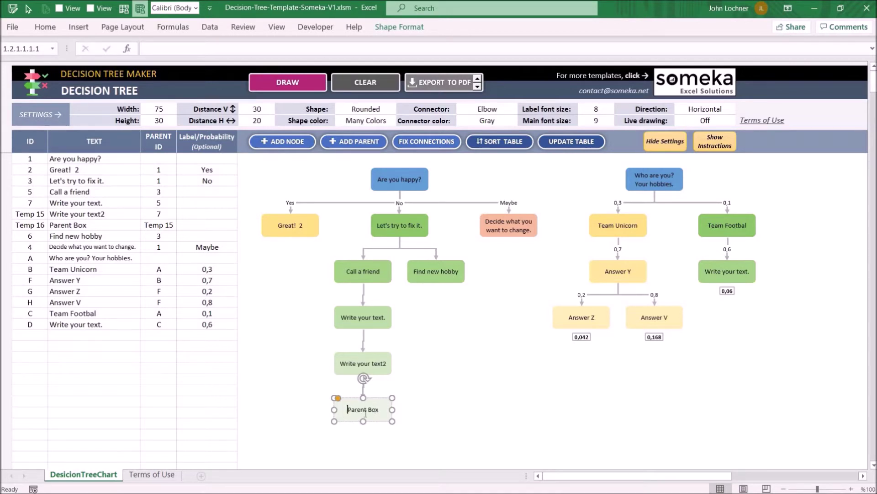
pyautogui.write('New')
pyautogui.click(440, 401)
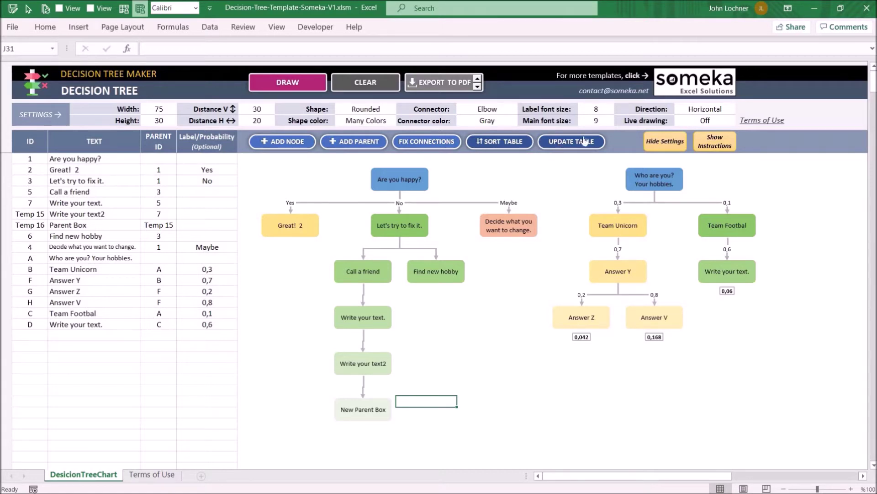
pyautogui.click(576, 140)
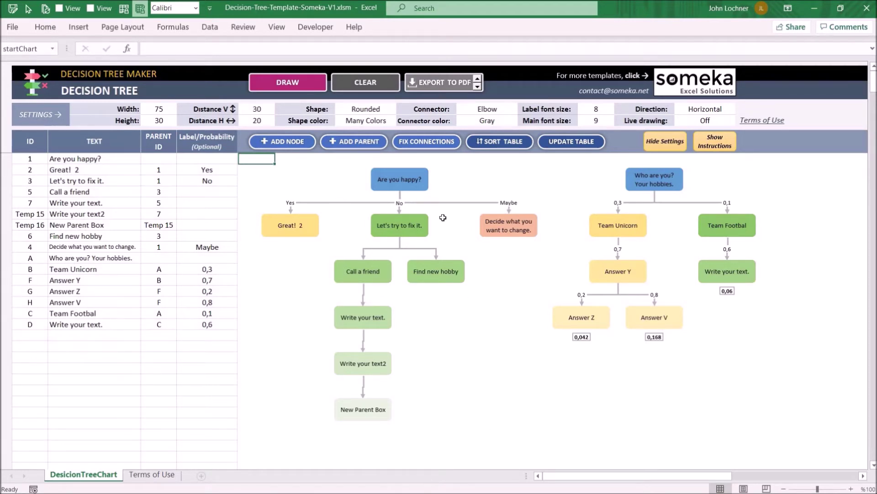
pyautogui.click(368, 82)
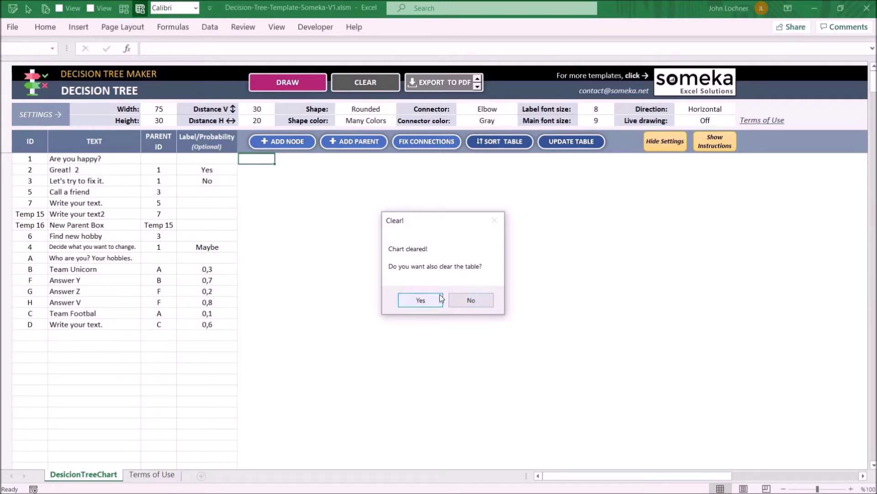
# Confirm clearing the ID, Text and Parent table too, then select the empty table cells.
pyautogui.click(416, 300)
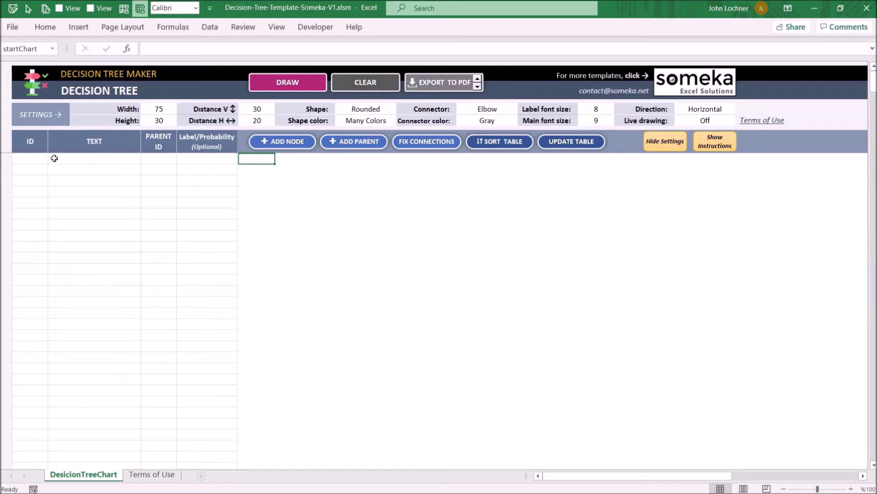
pyautogui.moveTo(39, 158); pyautogui.dragTo(166, 236)
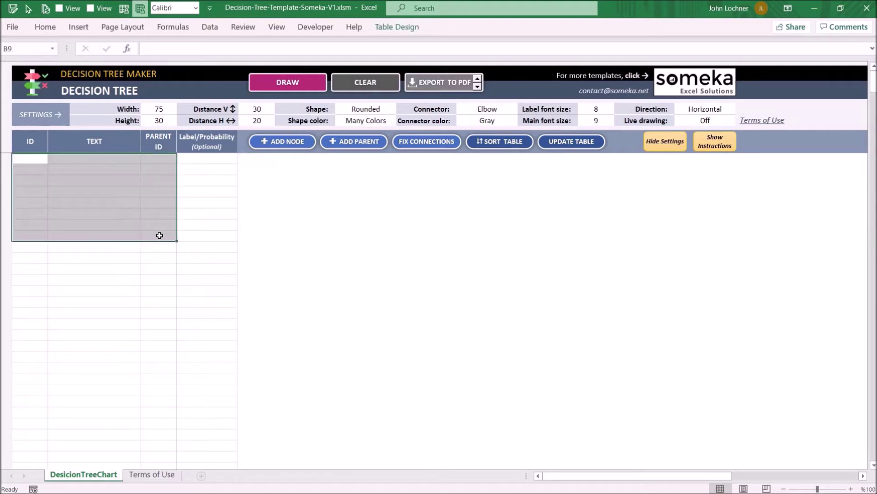
# Enter the root row: ID 1 with text 'Main Decision'.
pyautogui.click(134, 232)
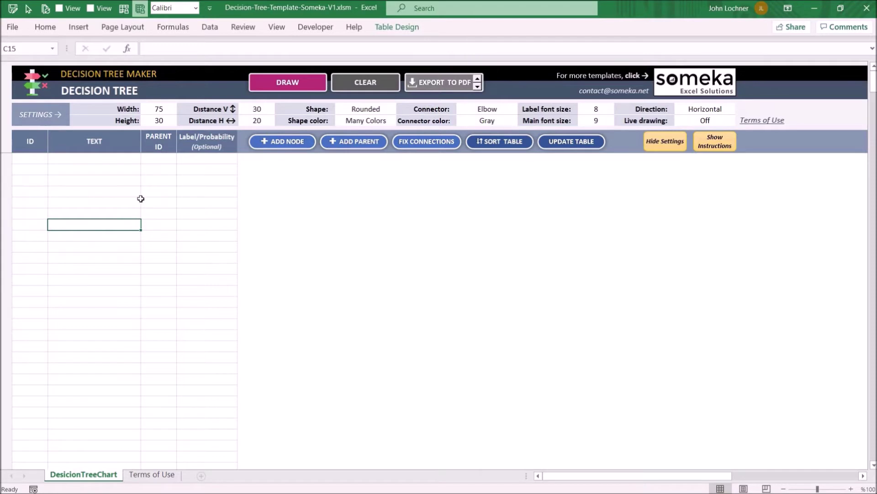
pyautogui.moveTo(33, 161); pyautogui.dragTo(38, 157)
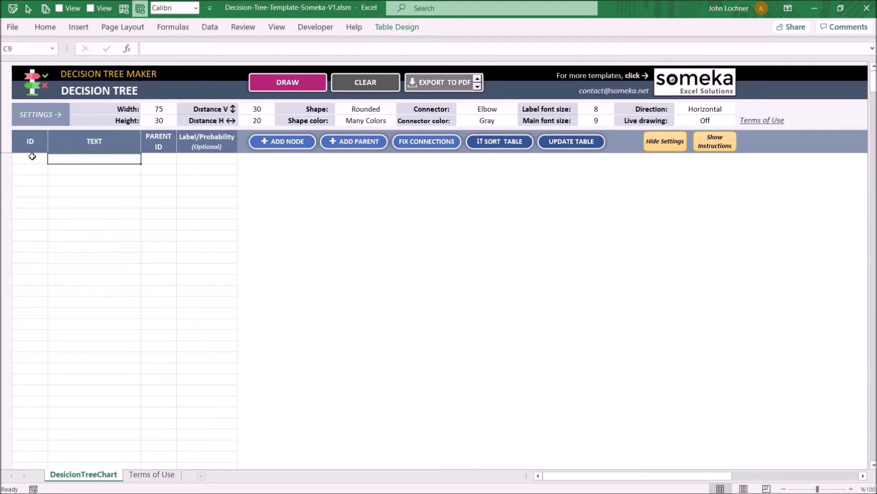
pyautogui.write('1')
pyautogui.press('Right')
pyautogui.write('Main')
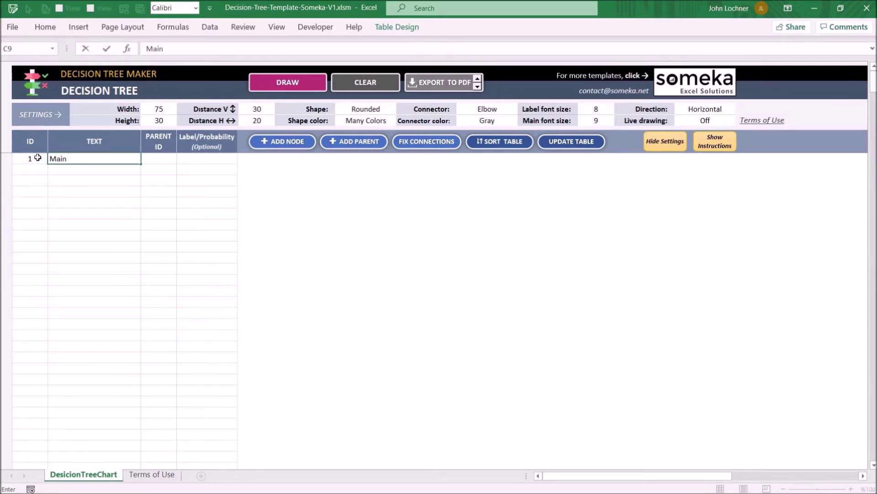
pyautogui.write(' Decision')
pyautogui.press('Return')
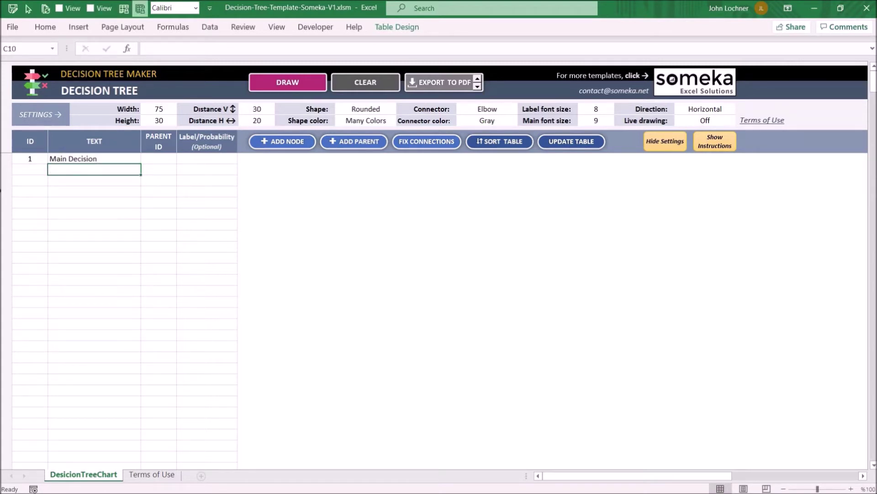
# Add IDs 2, 3 and 4, each with the text 'Other Sub Decisions'.
pyautogui.click(156, 176)
pyautogui.click(33, 170)
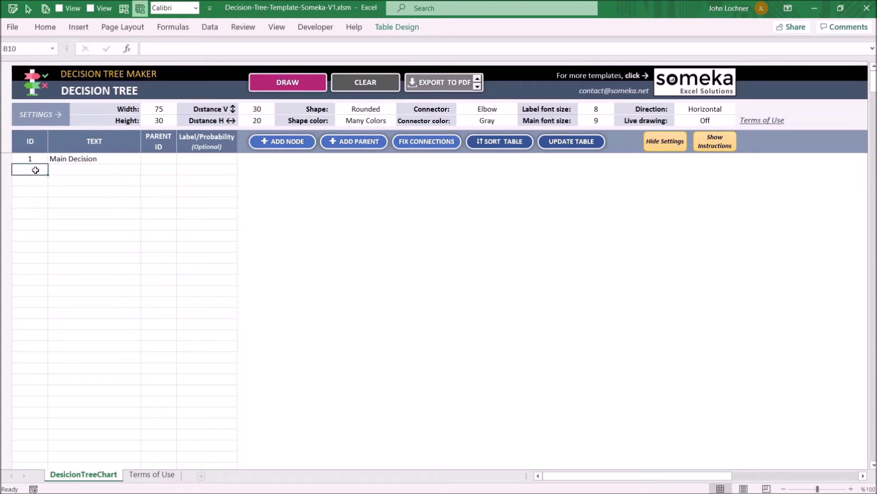
pyautogui.write('2')
pyautogui.press('Return')
pyautogui.press('Up')
pyautogui.press('Right')
pyautogui.write('Other Sub')
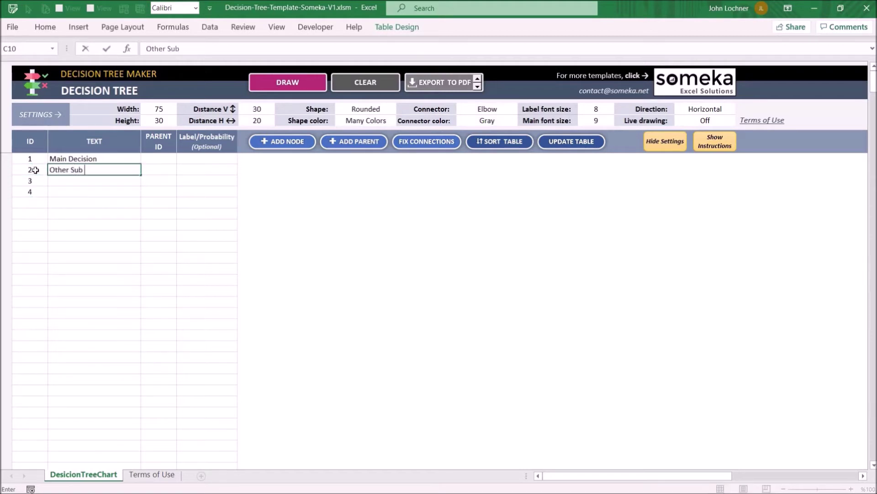
pyautogui.write(' Decisions')
pyautogui.hotkey('ctrl', 'Return')
pyautogui.hotkey('ctrl', 'c')
pyautogui.hotkey('shift', 'Down')
pyautogui.hotkey('shift', 'Down')
pyautogui.hotkey('ctrl', 'v')
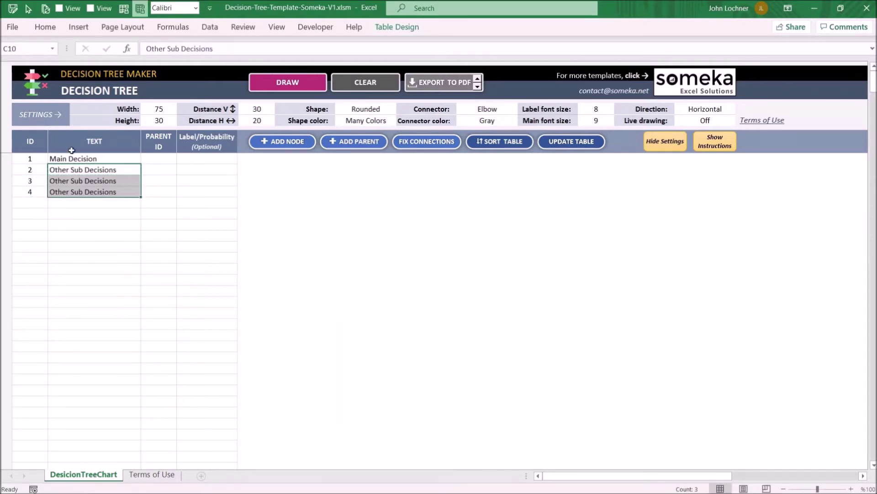
# Give the three Other Sub Decisions rows parent ID 1.
pyautogui.click(177, 172)
pyautogui.write('1')
pyautogui.hotkey('ctrl', 'Return')
pyautogui.hotkey('ctrl', 'c')
pyautogui.hotkey('ctrl', 'alt', 'v')
pyautogui.press('Escape')
pyautogui.hotkey('shift', 'Down')
pyautogui.hotkey('shift', 'Down')
pyautogui.hotkey('ctrl', 'v')
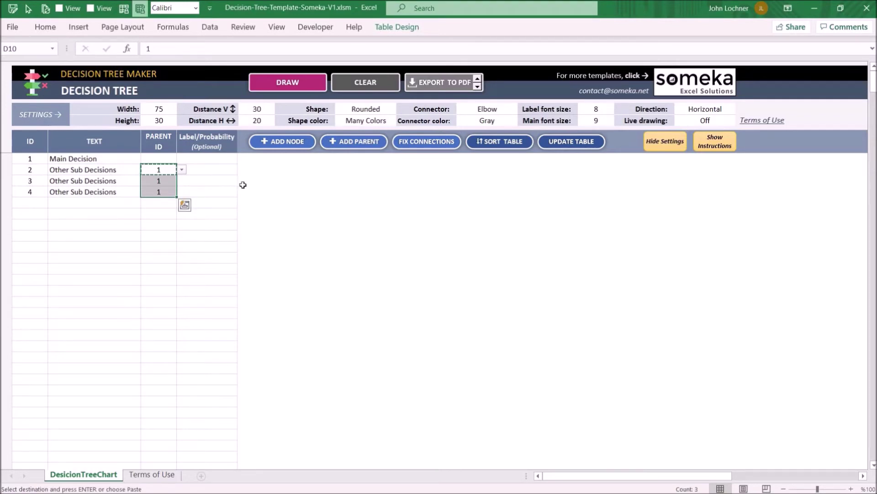
# Label the three child branches Yes, No and Yes.
pyautogui.moveTo(213, 170); pyautogui.dragTo(214, 202)
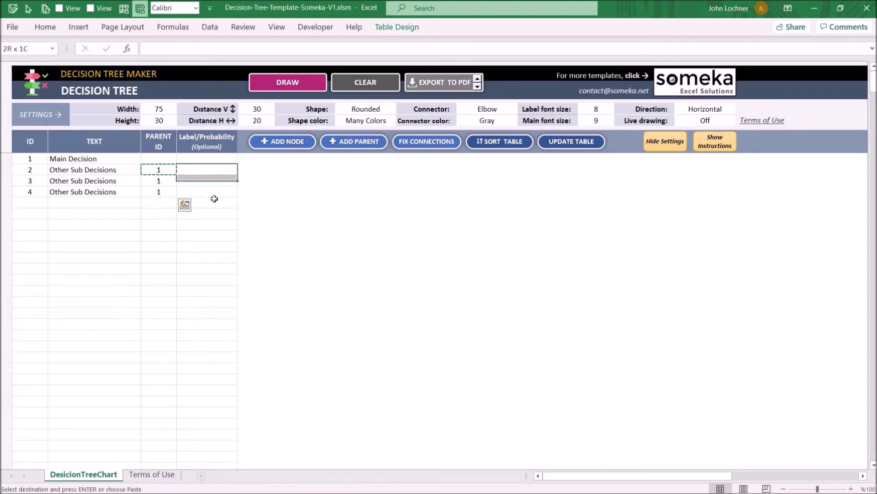
pyautogui.click(227, 171)
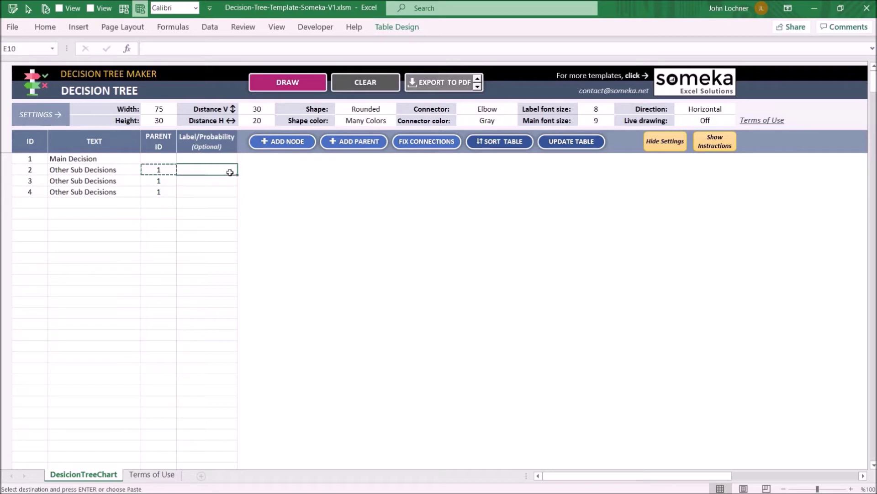
pyautogui.write('Yes')
pyautogui.press('Return')
pyautogui.write('No')
pyautogui.press('Return')
pyautogui.write('Yes')
# Copy the table below as an A–D tree with parent A and probabilities 0,25, 0,50, 0,25.
pyautogui.moveTo(207, 192); pyautogui.dragTo(29, 158)
pyautogui.hotkey('ctrl', 'c')
pyautogui.click(30, 214)
pyautogui.hotkey('ctrl', 'v')
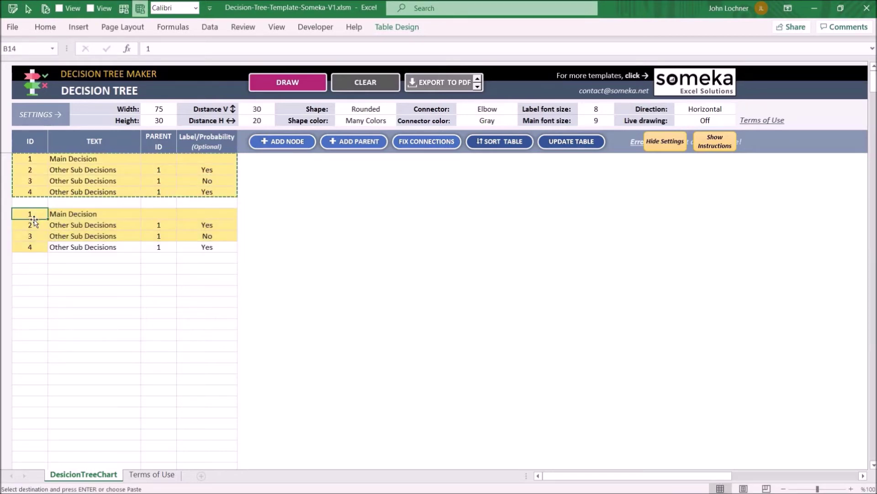
pyautogui.write('A')
pyautogui.moveTo(169, 227); pyautogui.dragTo(159, 247)
pyautogui.press('Return')
pyautogui.write('0')
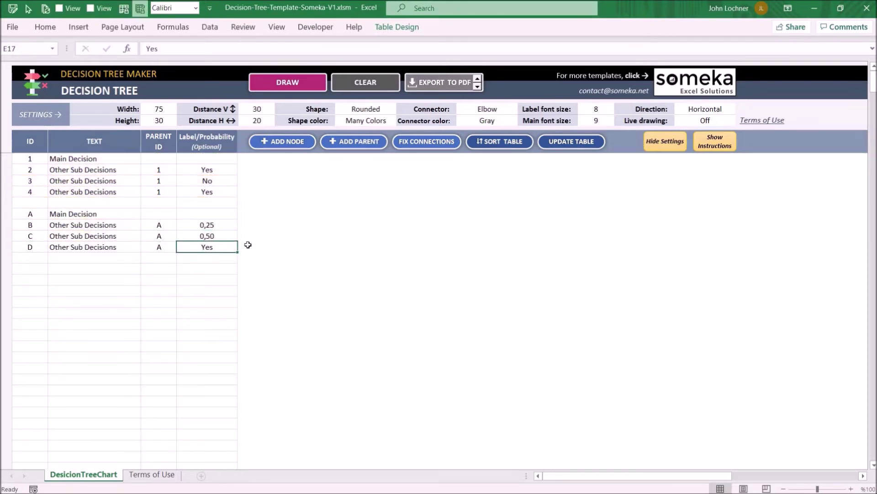
pyautogui.write(',250,500,25')
pyautogui.press('Return')
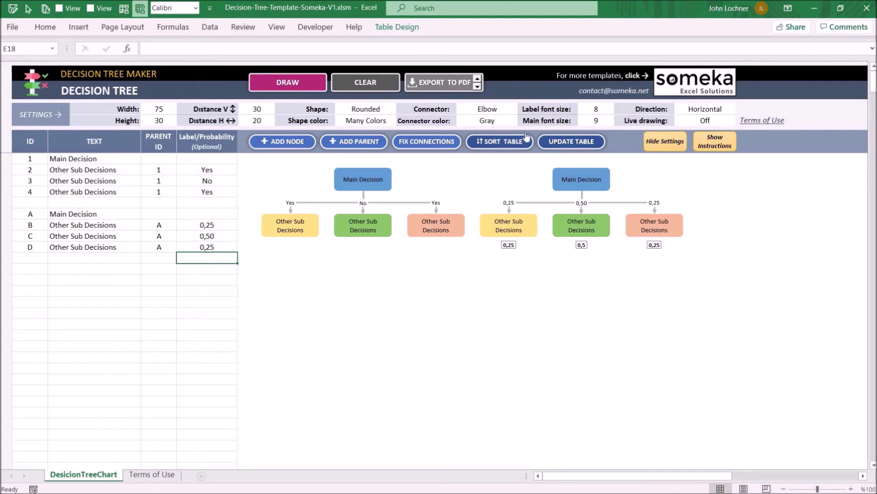
# Set box width 80, height 40, vertical distance 40 and horizontal distance 30.
pyautogui.click(168, 109)
pyautogui.write('80 40')
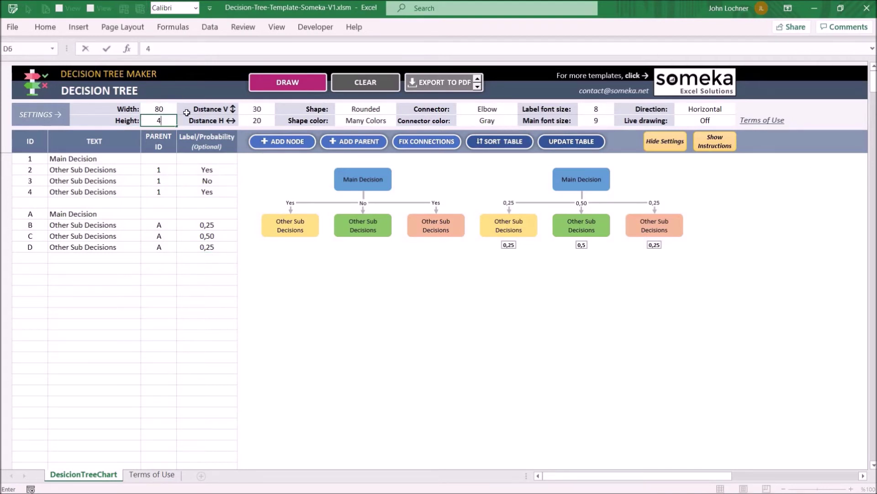
pyautogui.click(272, 93)
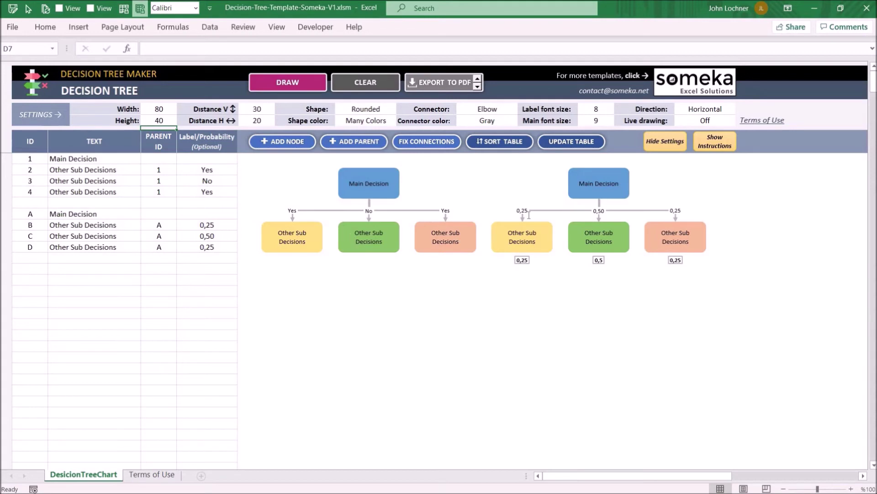
pyautogui.click(255, 109)
pyautogui.write('40')
pyautogui.press('Return')
pyautogui.write('30')
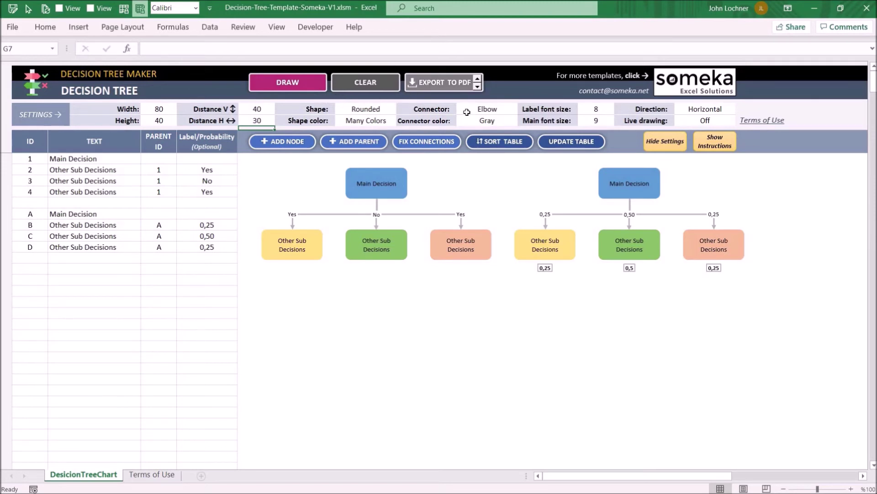
# Make the boxes blue rectangles joined by curvy black connectors.
pyautogui.click(384, 110)
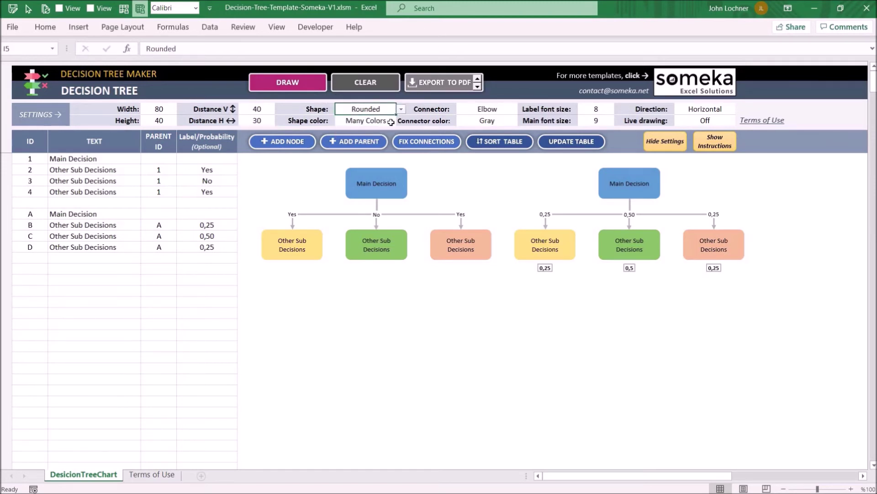
pyautogui.click(370, 130)
pyautogui.click(495, 111)
pyautogui.click(523, 109)
pyautogui.click(494, 134)
pyautogui.click(522, 121)
pyautogui.click(508, 139)
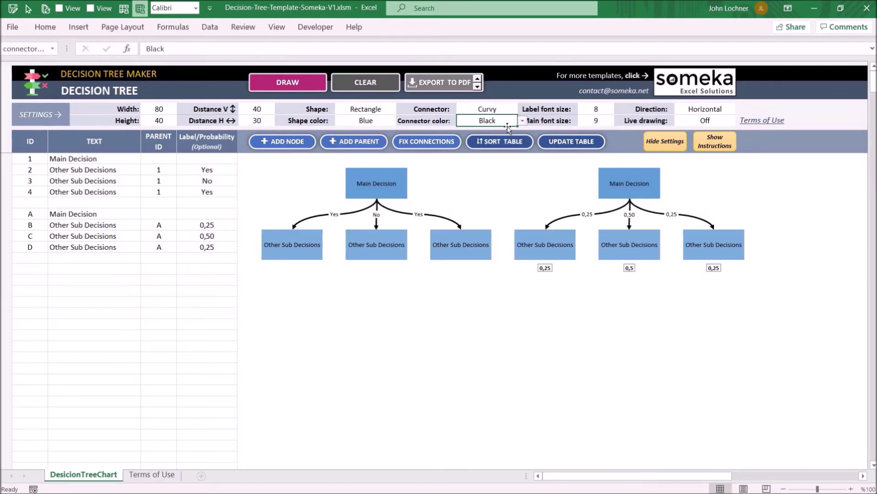
# Set the label font size to 9 and the main font size to 10.
pyautogui.click(605, 112)
pyautogui.write('9')
pyautogui.press('Return')
pyautogui.write('10')
pyautogui.press('Return')
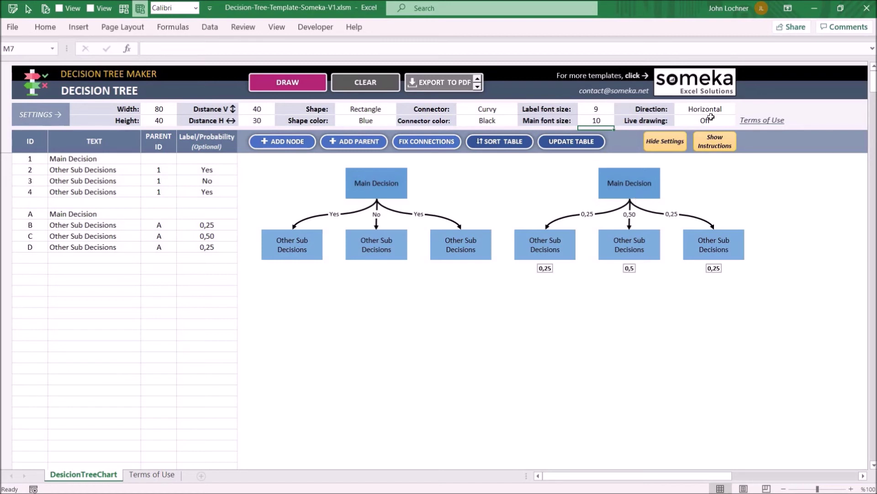
# Switch the tree direction to Vertical and turn Live drawing on.
pyautogui.click(734, 112)
pyautogui.click(699, 127)
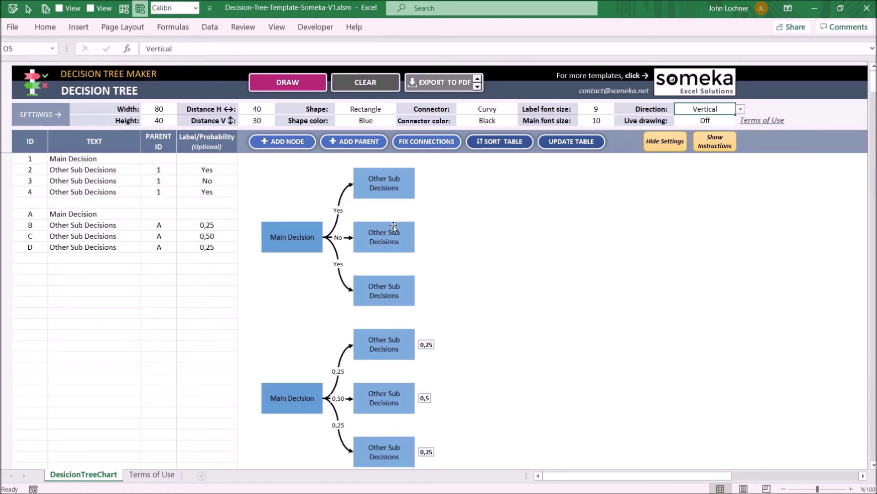
pyautogui.click(713, 120)
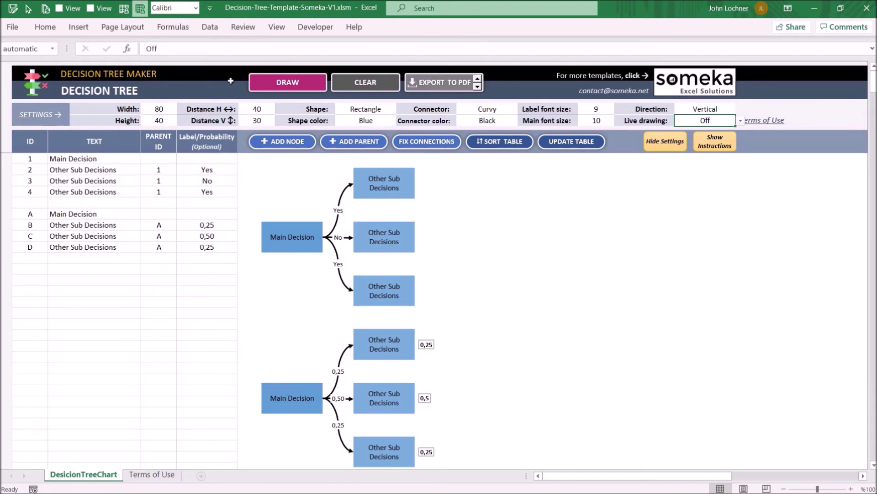
pyautogui.click(128, 260)
pyautogui.write('Possible Ideas')
pyautogui.write('On')
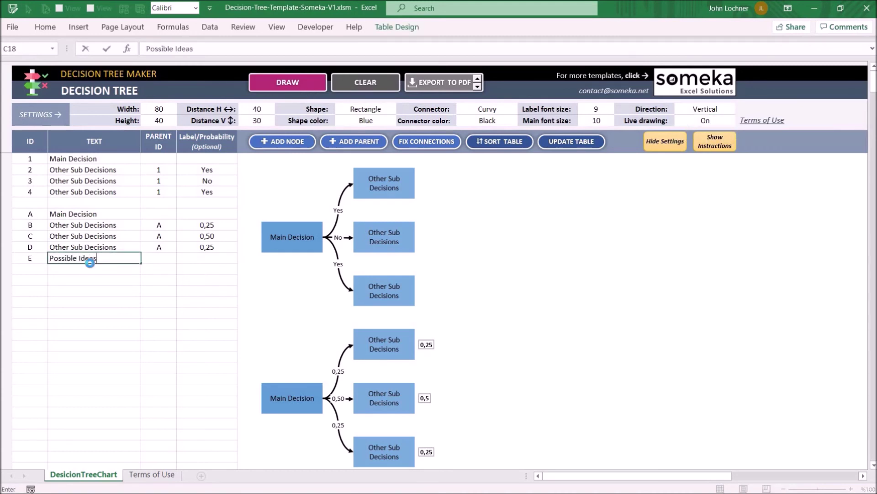
# Enter node E as 'Possible Ideas' and choose D as its Parent ID.
pyautogui.press('Tab')
pyautogui.hotkey('alt', 'Down')
pyautogui.press('Return')
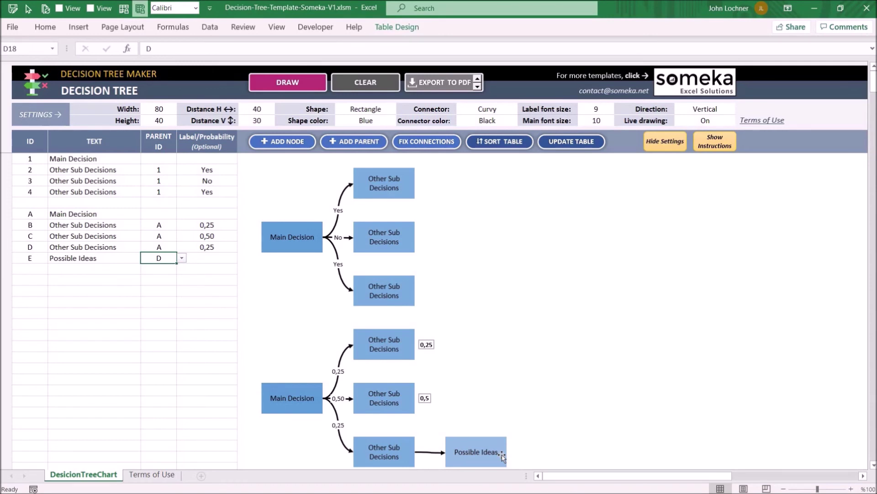
# Cycle the export format from PDF through PNG to JPG and export the trees as Decision Tree.JPG.
pyautogui.click(477, 89)
pyautogui.click(477, 89)
pyautogui.click(431, 83)
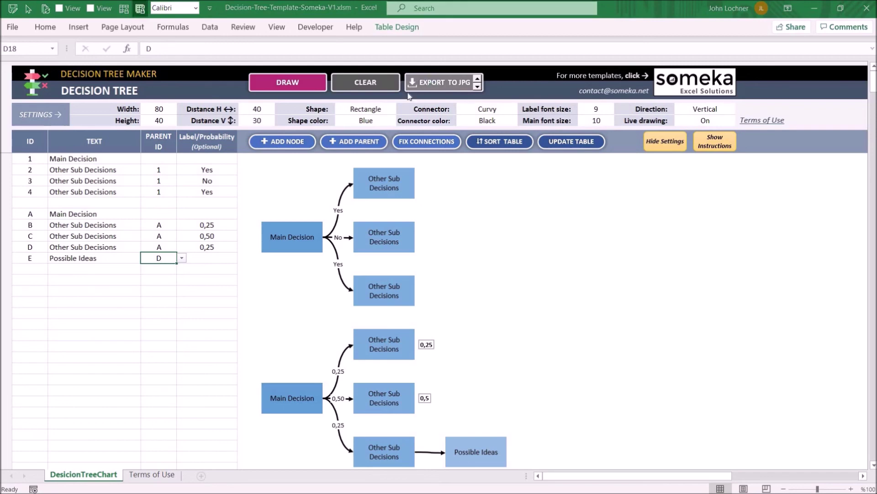
pyautogui.press('Escape')
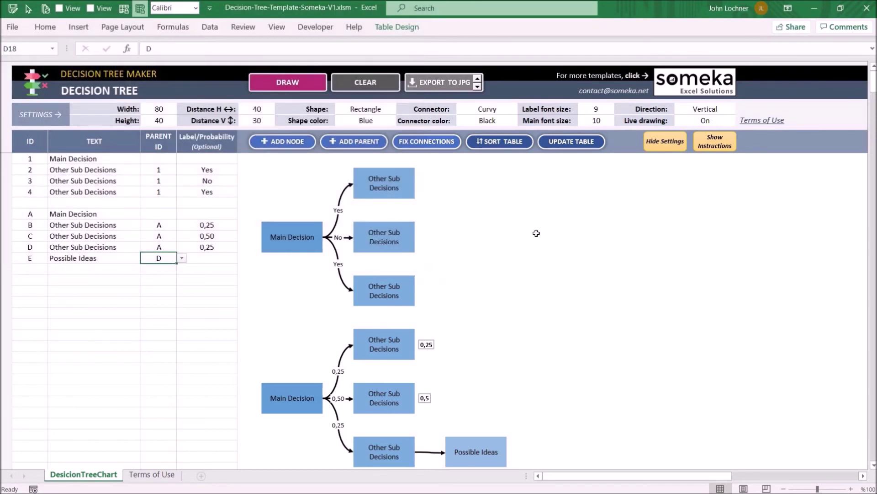